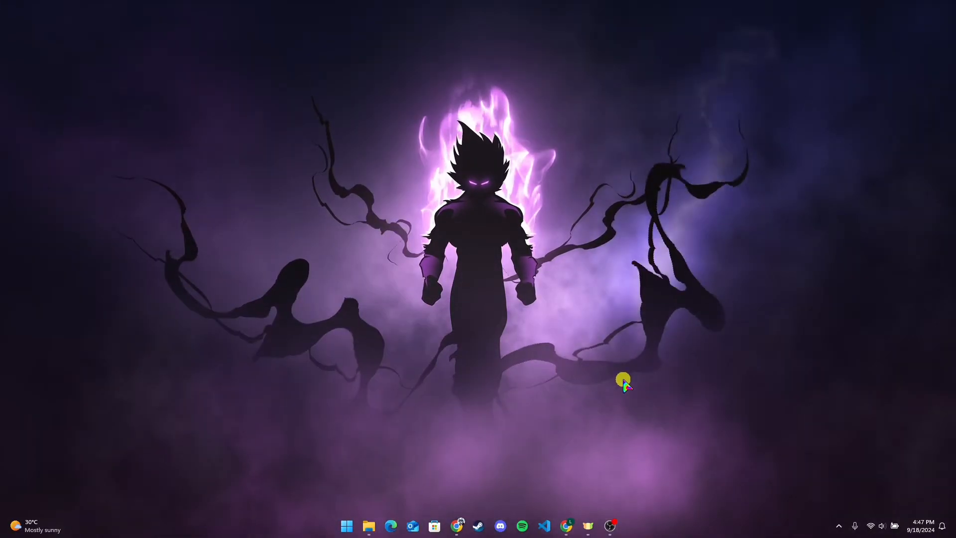
Open the Chrome browser and go to create.vista.com
left_click(568, 527)
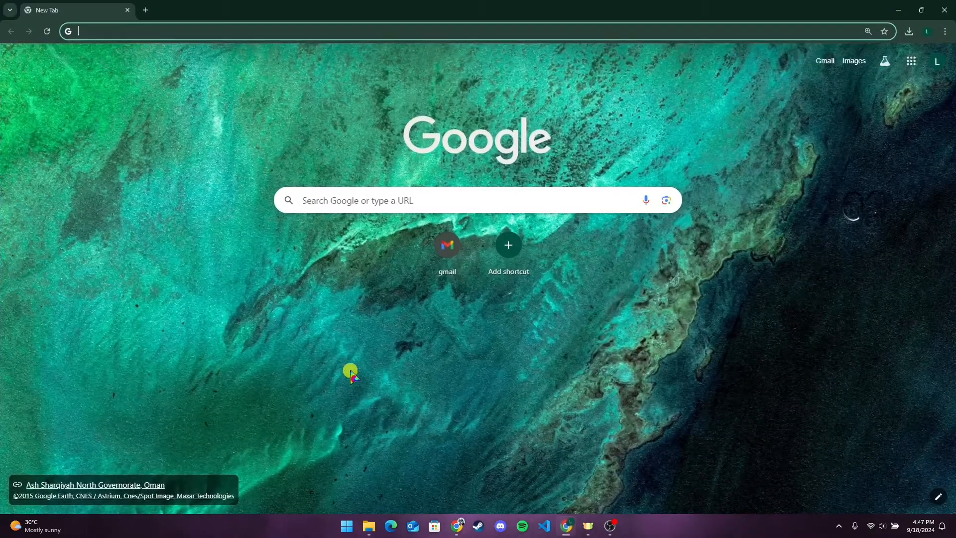
type("create.vista.com")
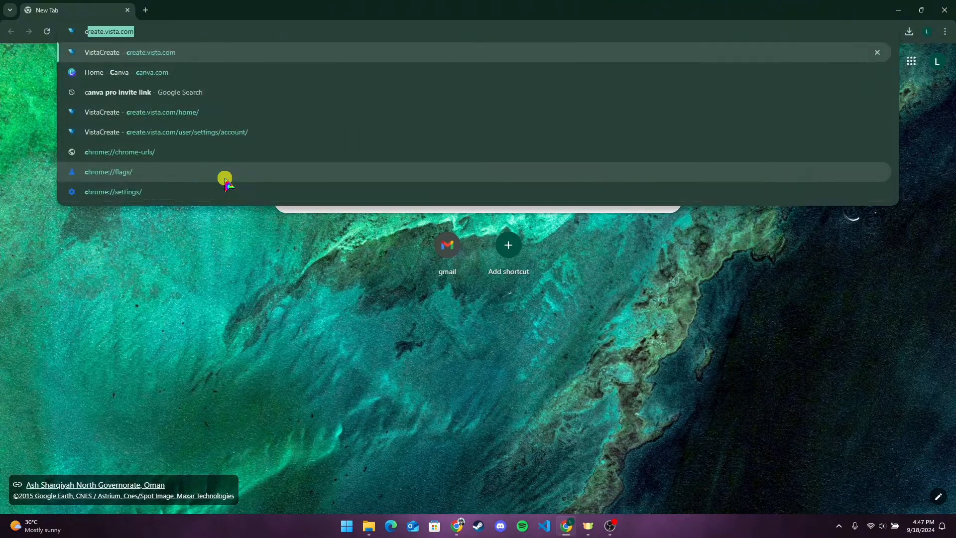
key("Return")
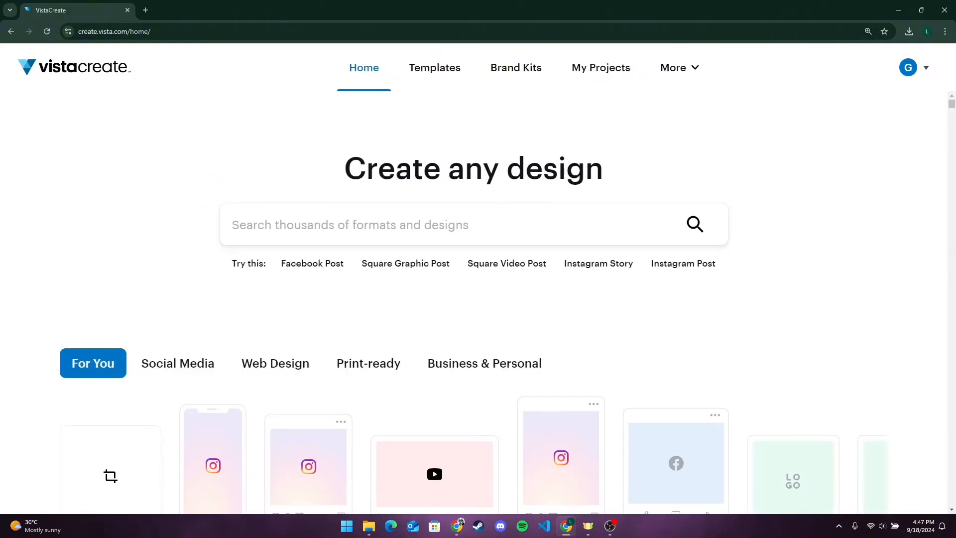
Create a new YouTube Thumbnail design and dismiss the introductory tour message
scroll(433, 264, "down", 2)
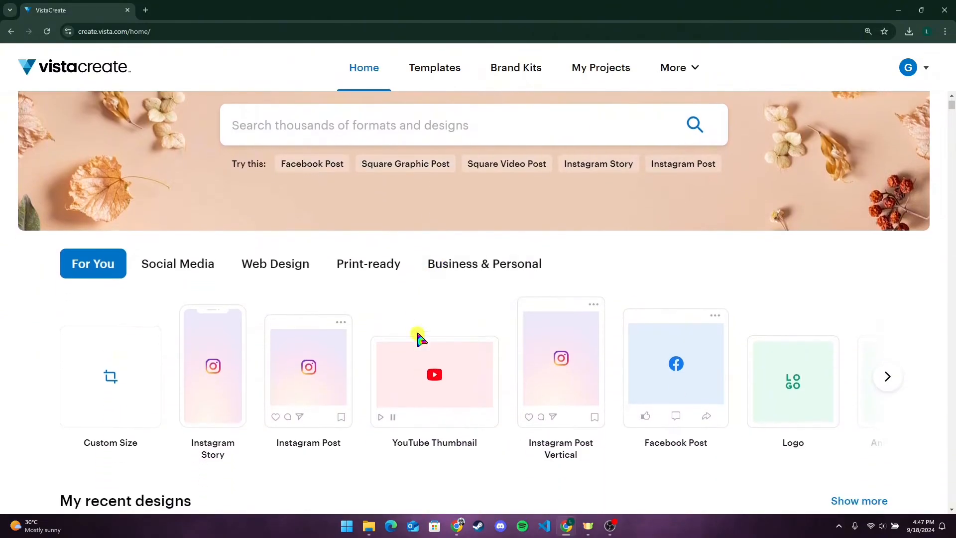
left_click(437, 392)
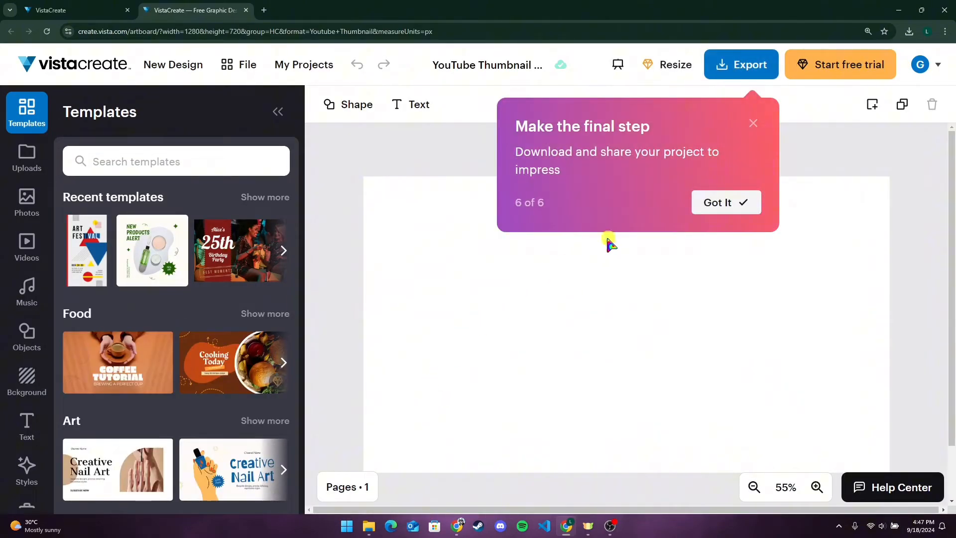
left_click(754, 123)
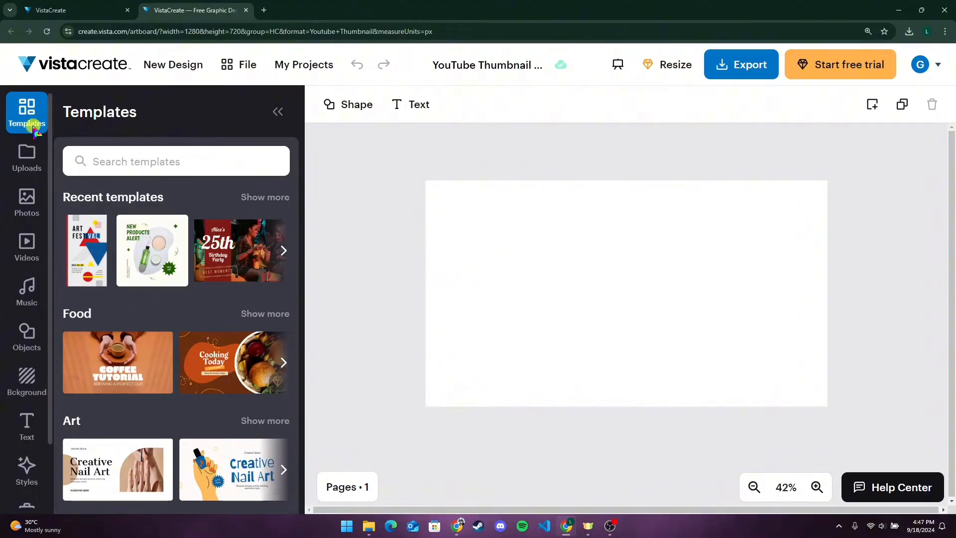
Search the templates for "gaming" and apply the red START GAME template with hands holding a controller
scroll(139, 252, "down", 5)
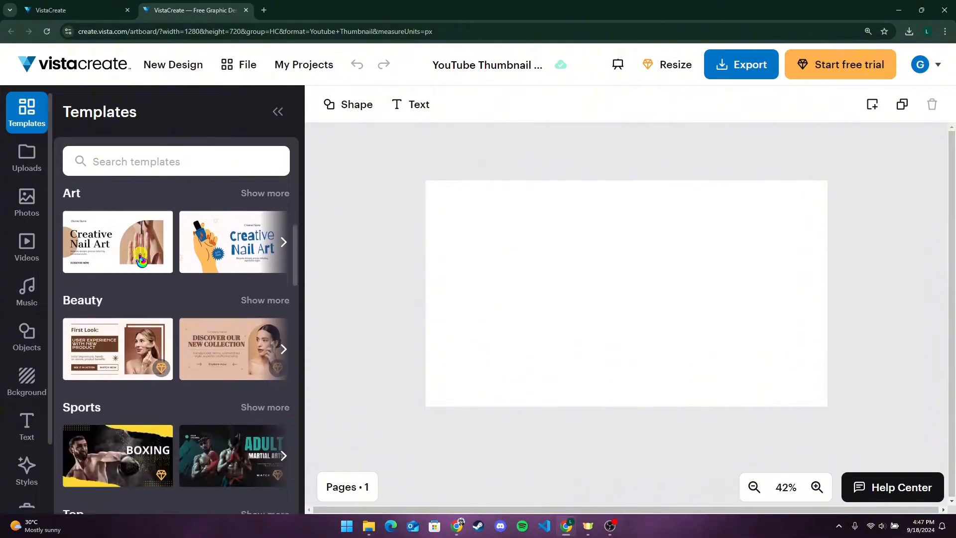
scroll(140, 259, "down", 3)
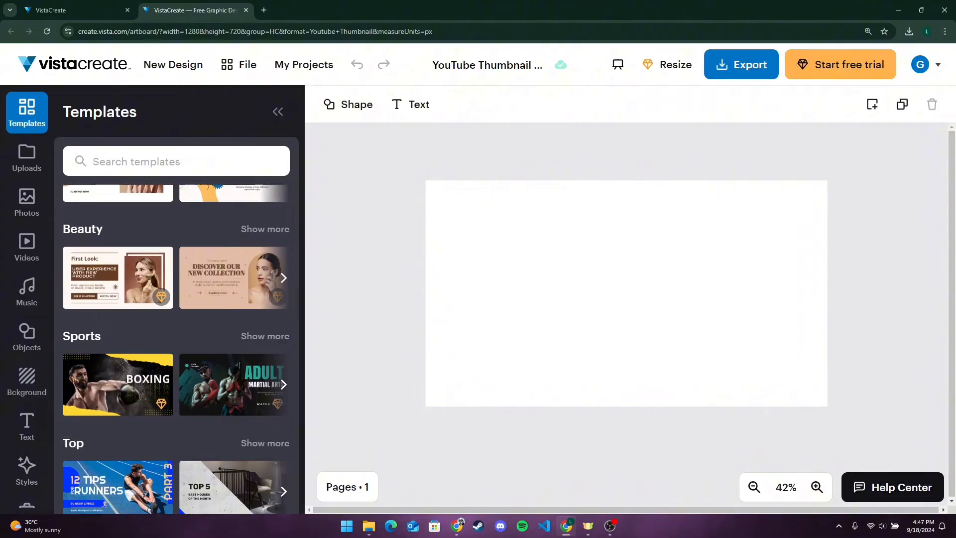
scroll(200, 249, "down", 1)
scroll(245, 264, "up", 9)
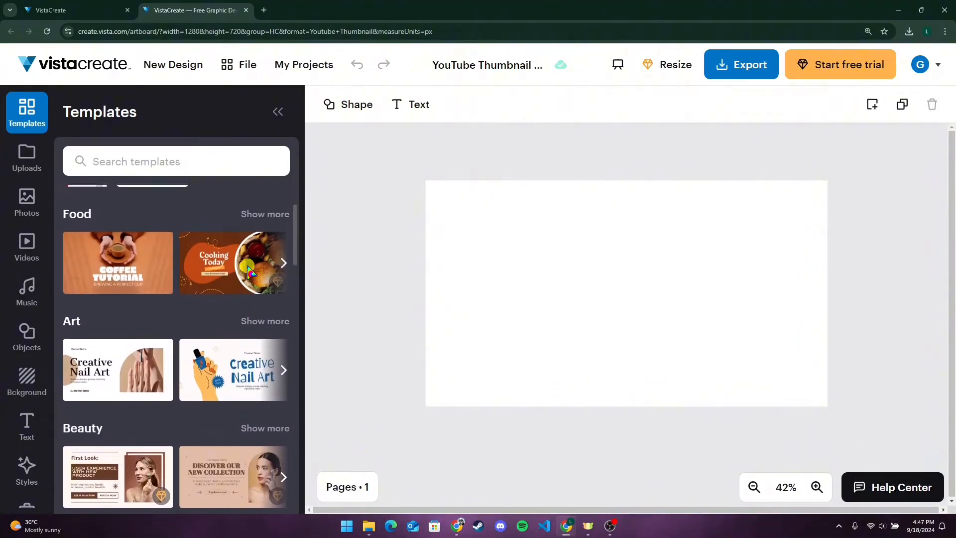
left_click(191, 162)
type("gami")
key("Return")
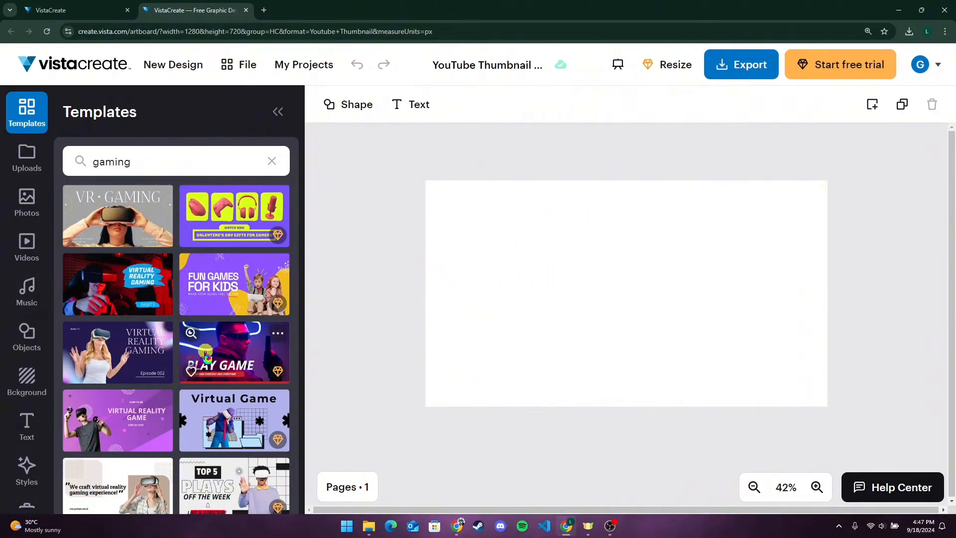
scroll(195, 354, "down", 5)
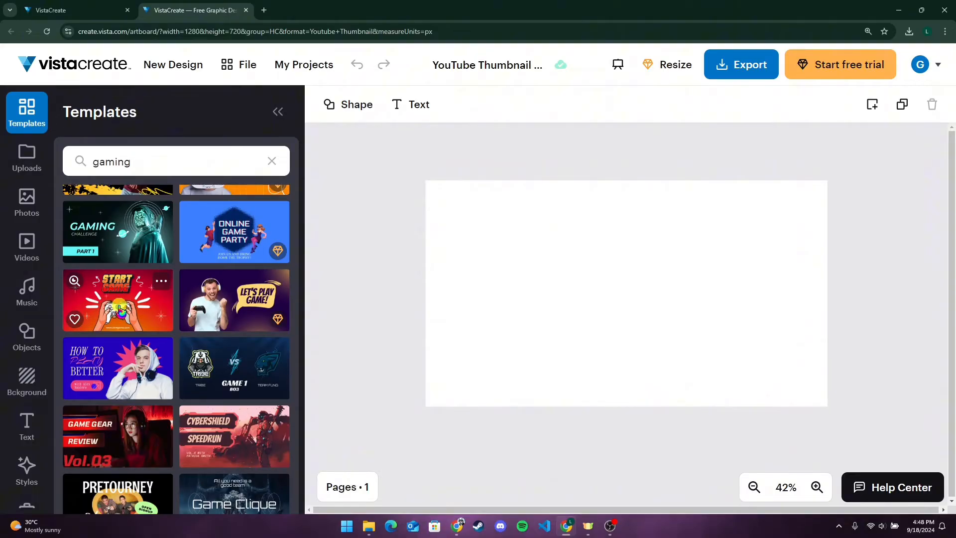
left_click(118, 309)
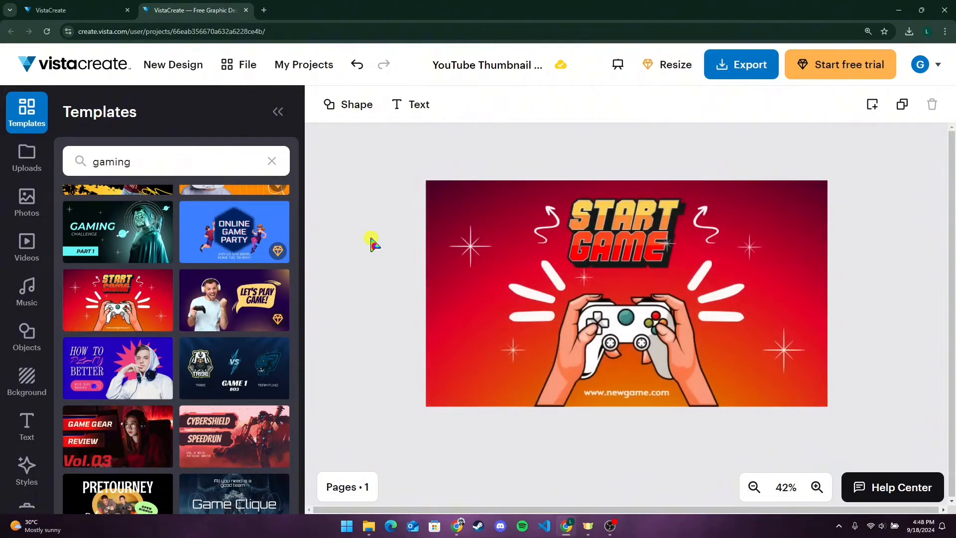
left_click(278, 111)
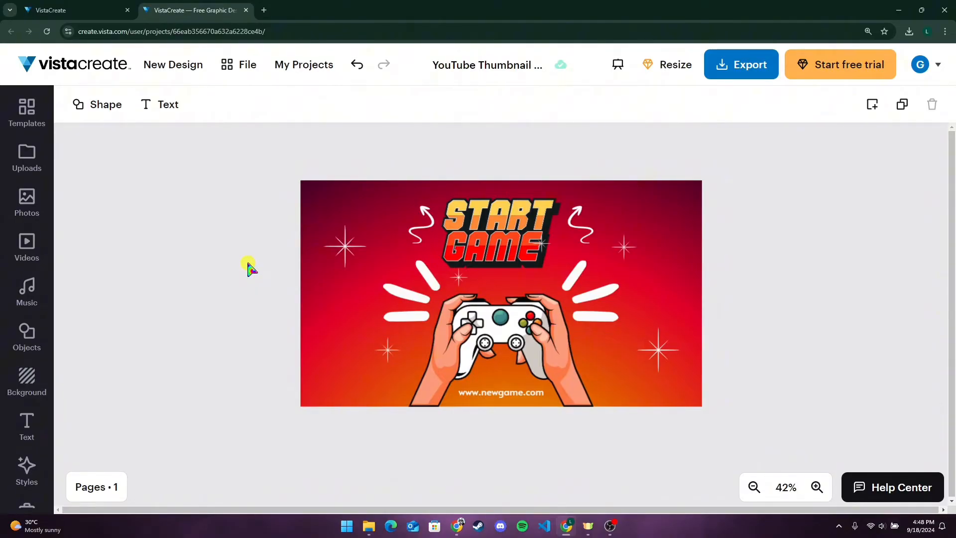
Examine the available text styles and headline fonts, and the stock background photos
left_click(489, 238)
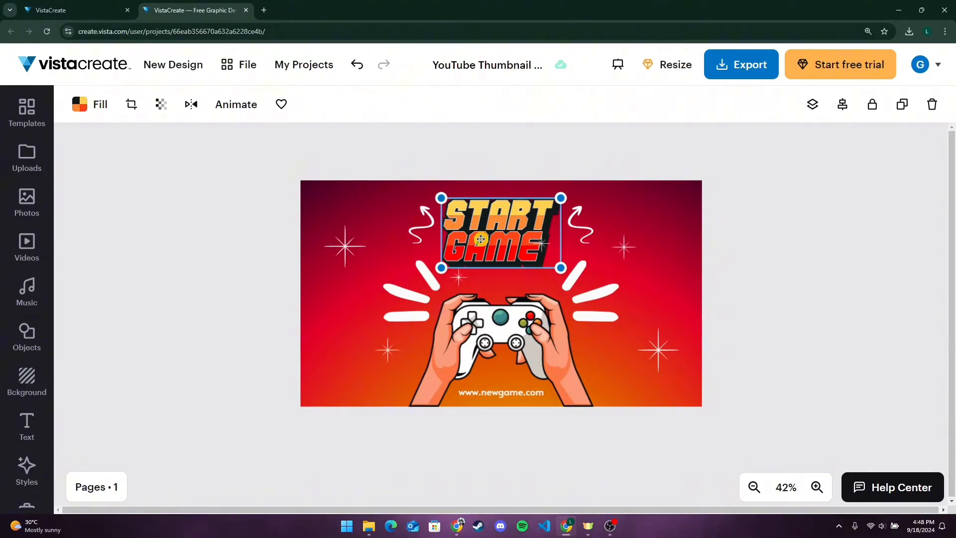
left_click(27, 426)
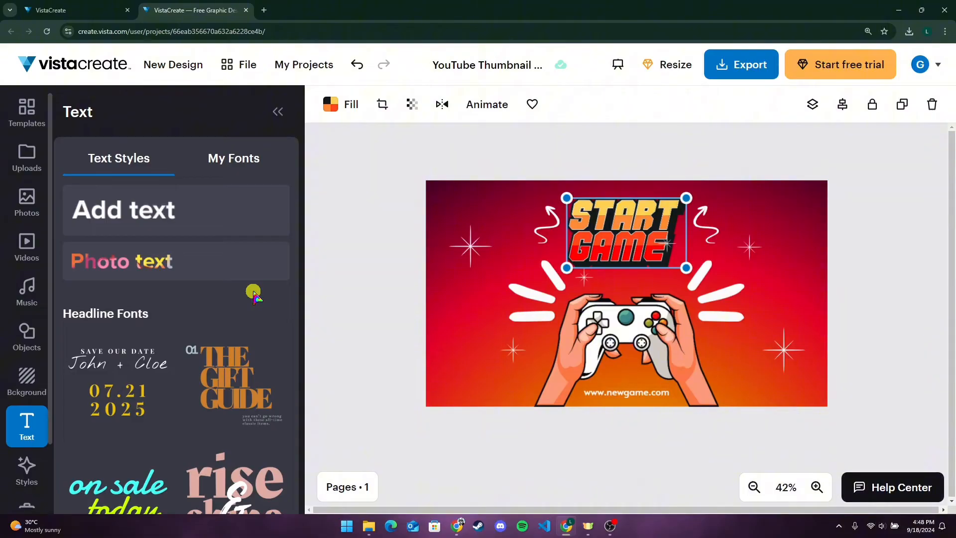
scroll(253, 291, "down", 3)
scroll(253, 291, "up", 3)
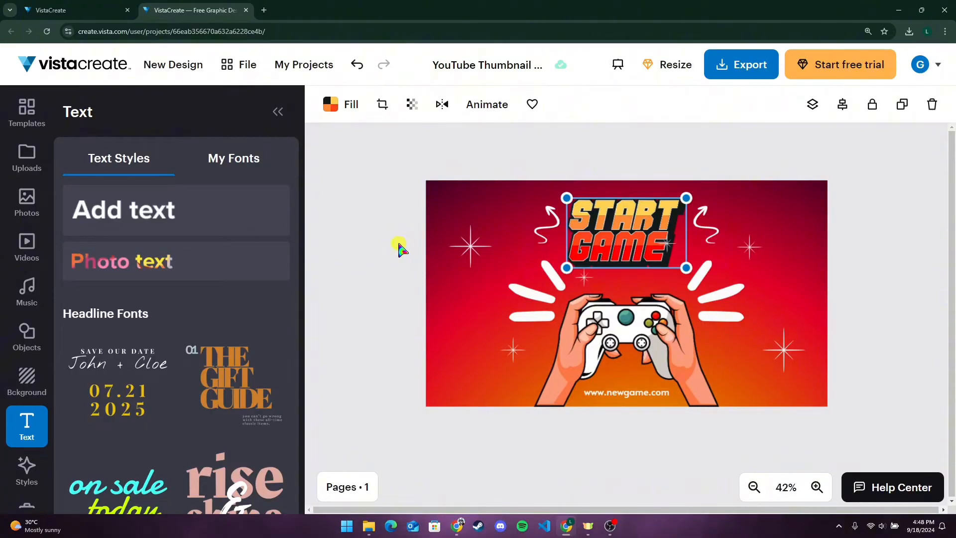
left_click(278, 111)
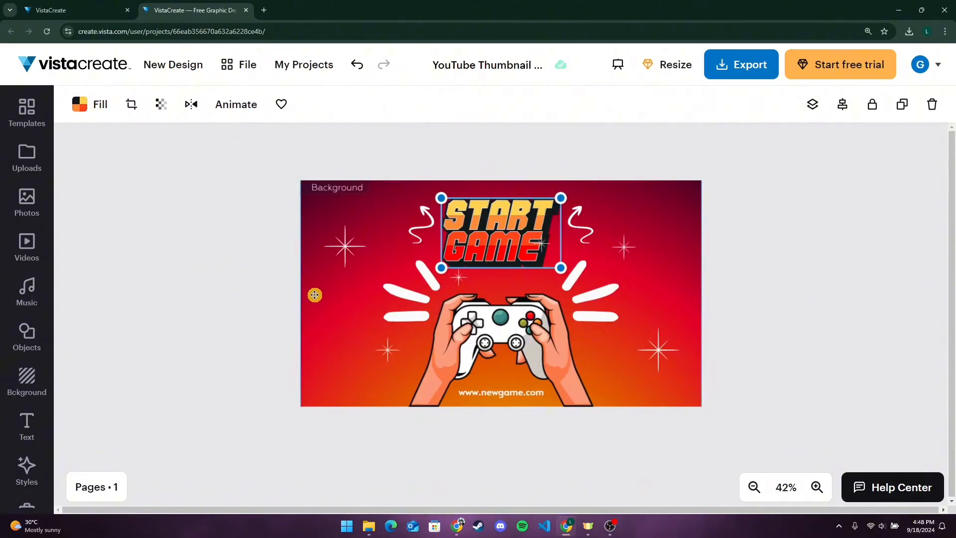
left_click(28, 383)
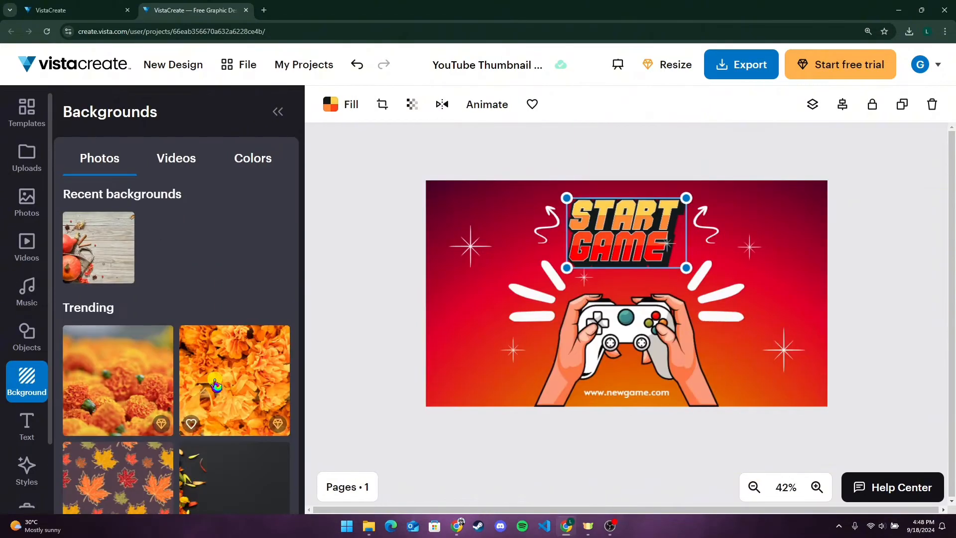
scroll(180, 381, "down", 4)
scroll(178, 383, "down", 10)
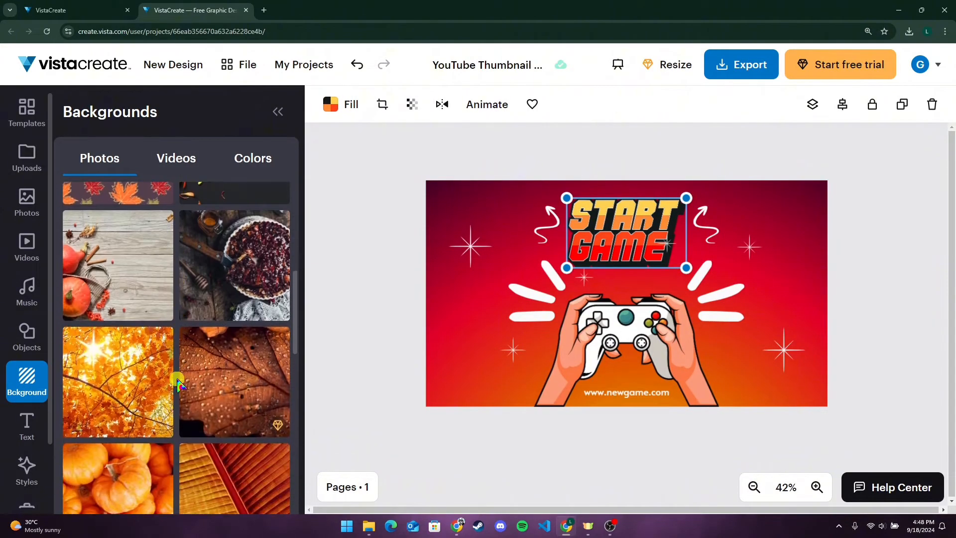
scroll(220, 338, "down", 5)
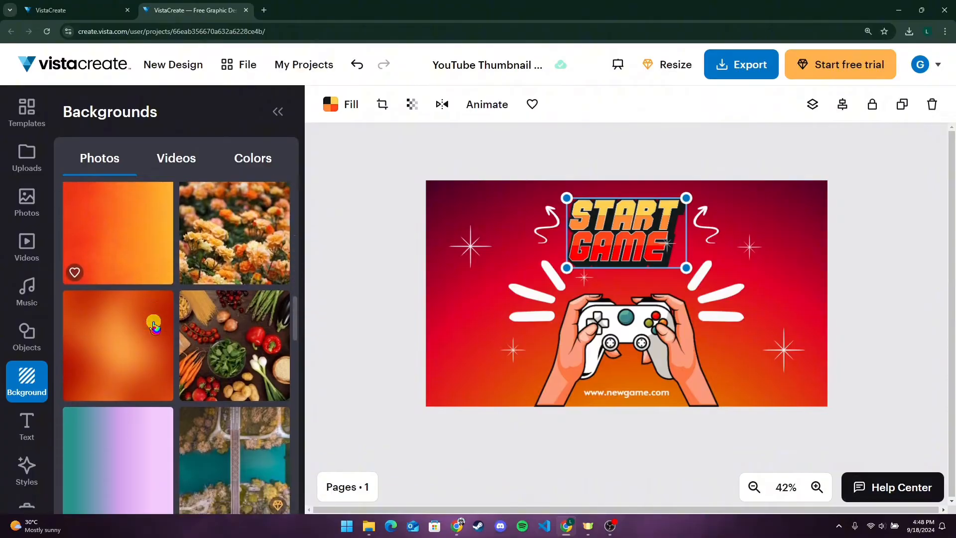
Place the uploaded snowy mountain photo on the thumbnail and set it as the background
left_click(26, 151)
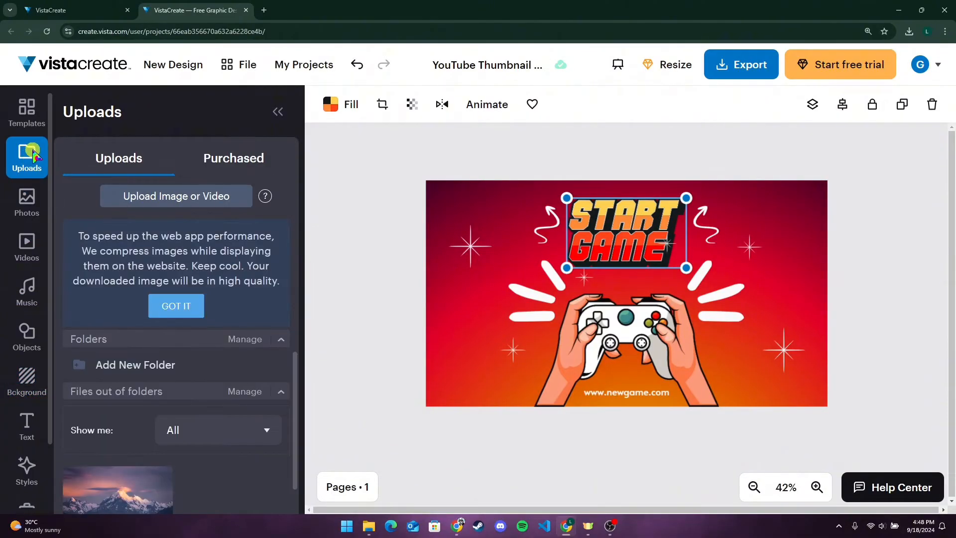
left_click(160, 195)
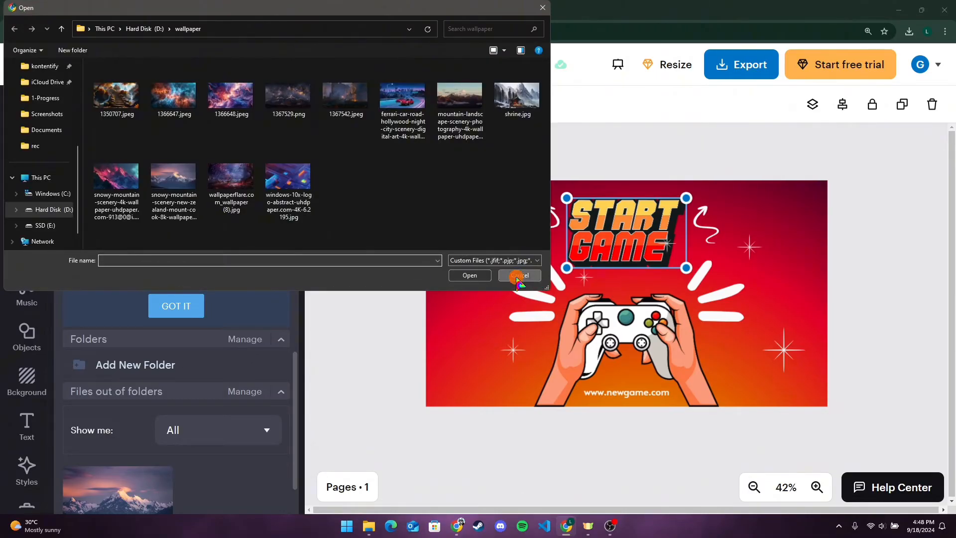
left_click(519, 275)
left_click(141, 496)
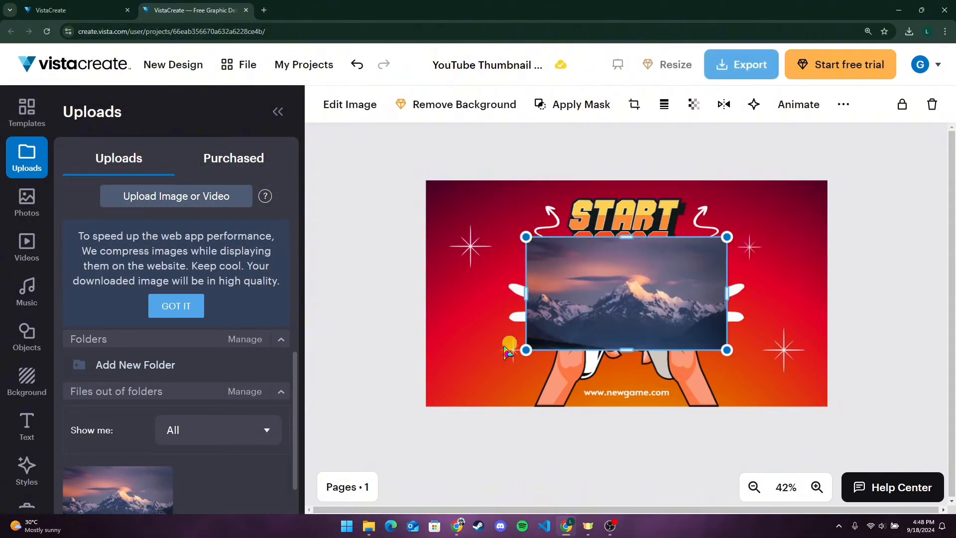
right_click(578, 275)
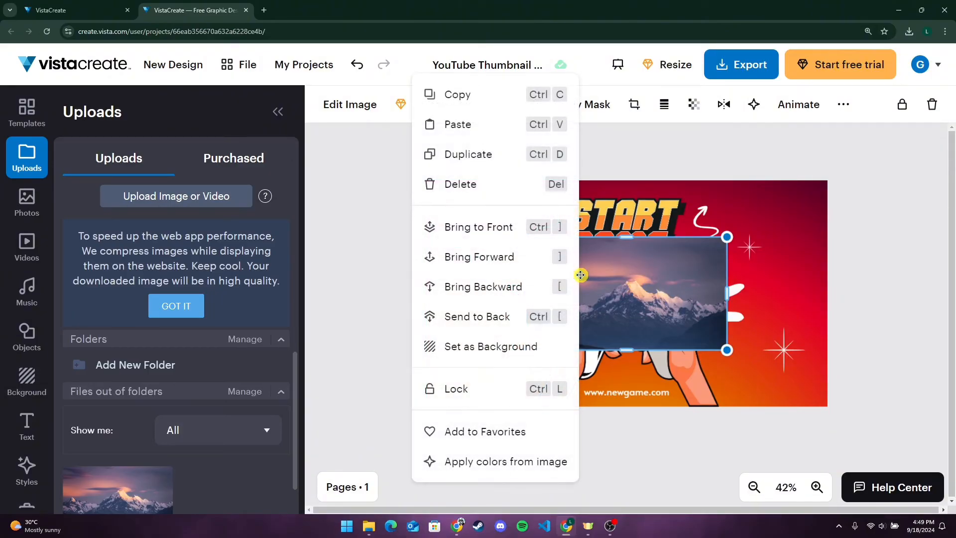
left_click(489, 346)
Delete the leftover foreground copy of the mountain photo that covers the title and controller
left_click_drag(590, 311, 631, 317)
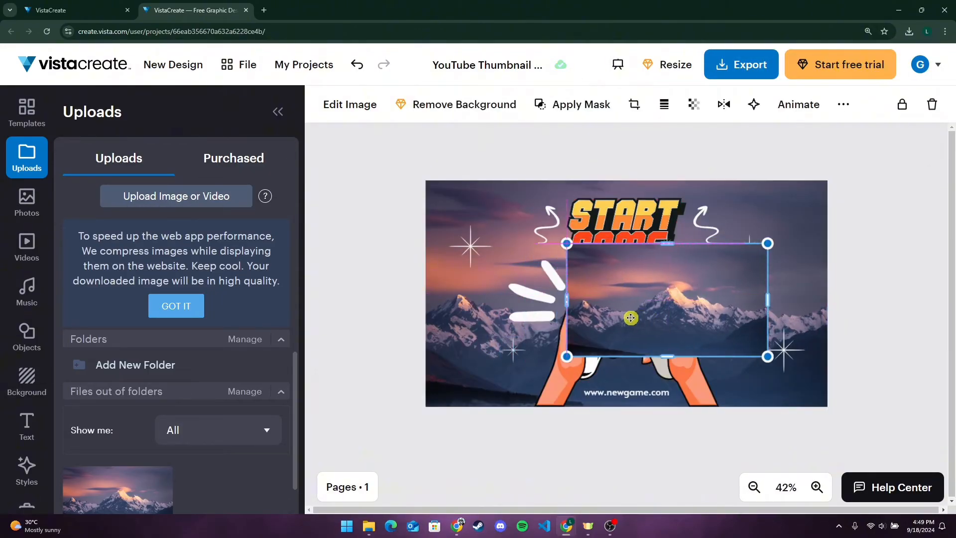
key("Delete")
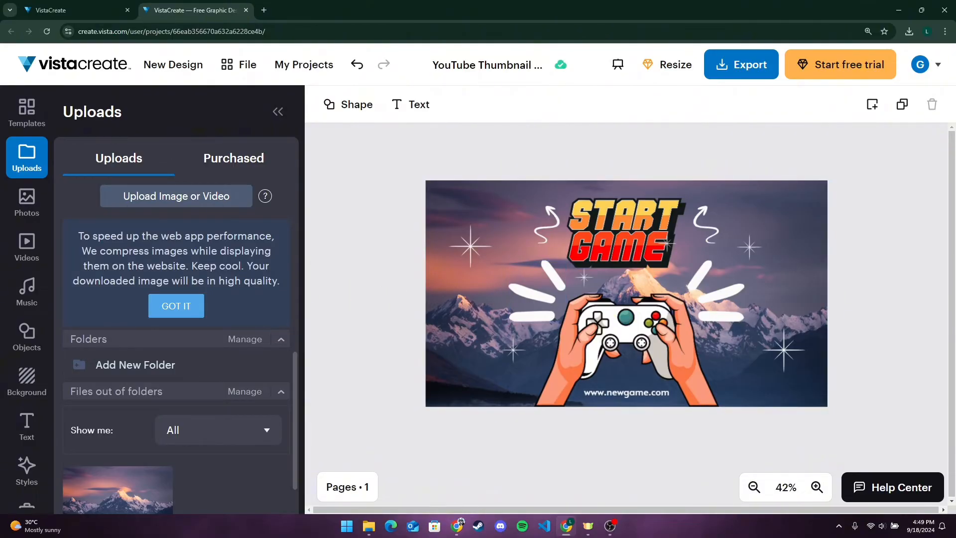
left_click(282, 112)
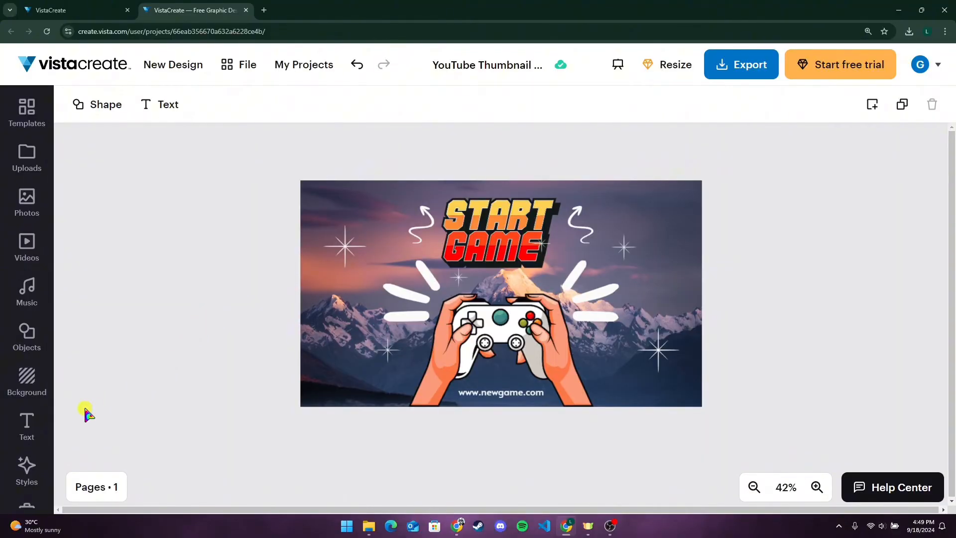
Examine the static objects library and the background color options
left_click(27, 336)
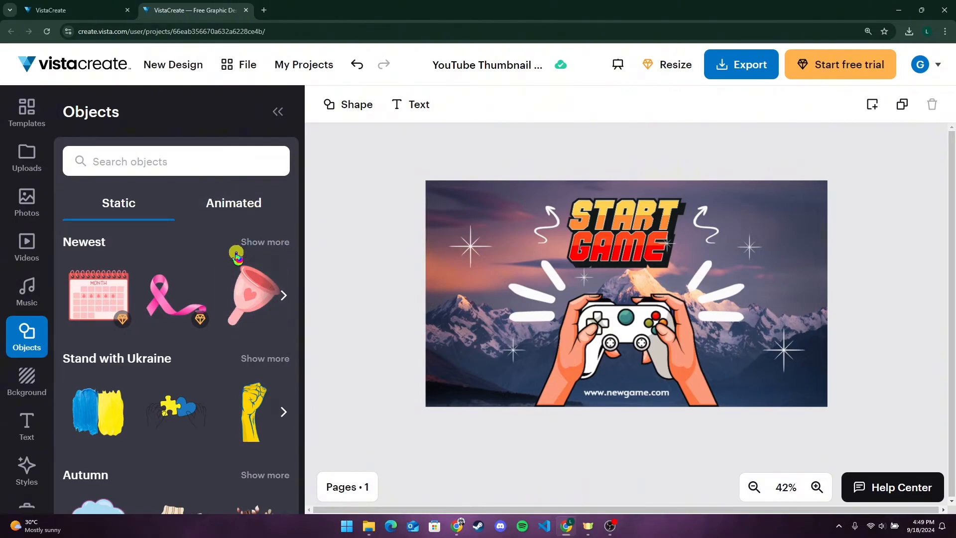
scroll(225, 289, "down", 1)
scroll(224, 288, "down", 4)
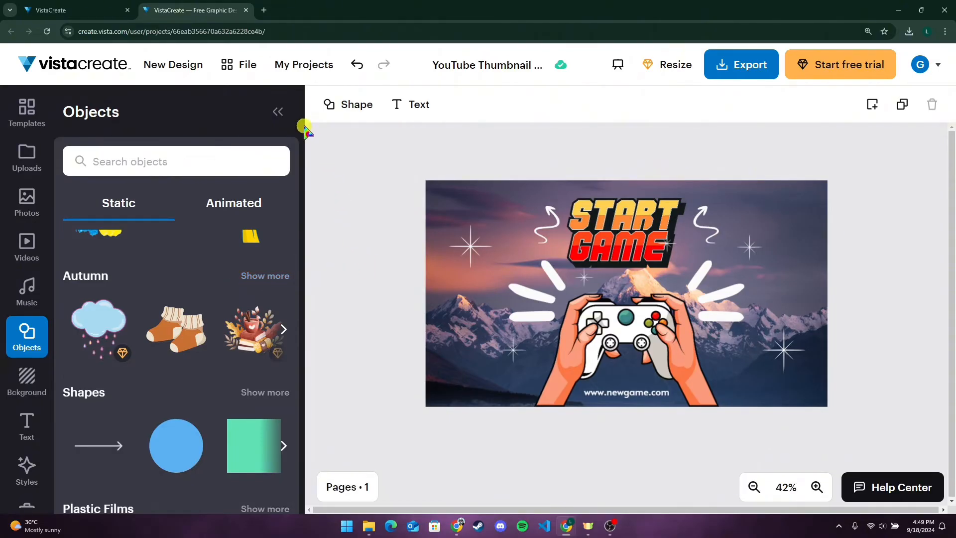
left_click(278, 111)
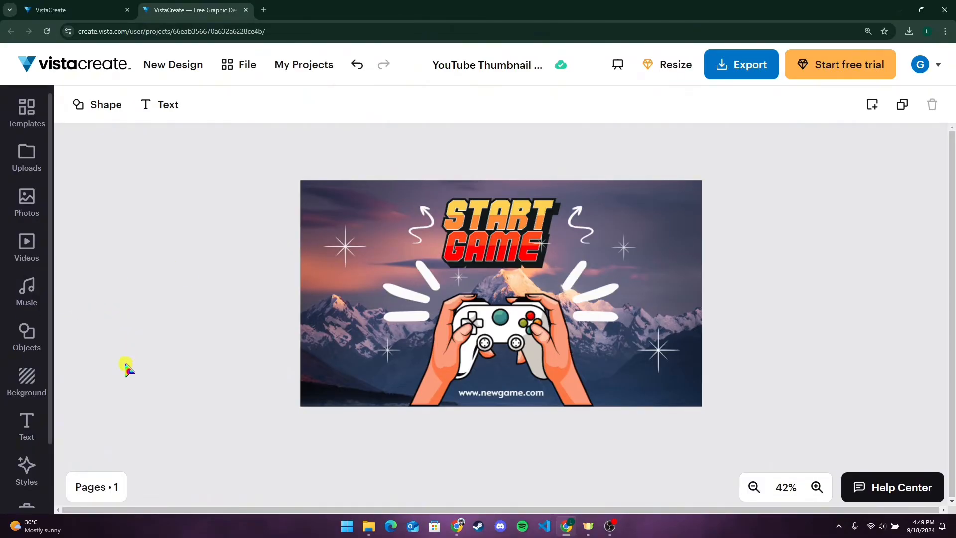
left_click(32, 381)
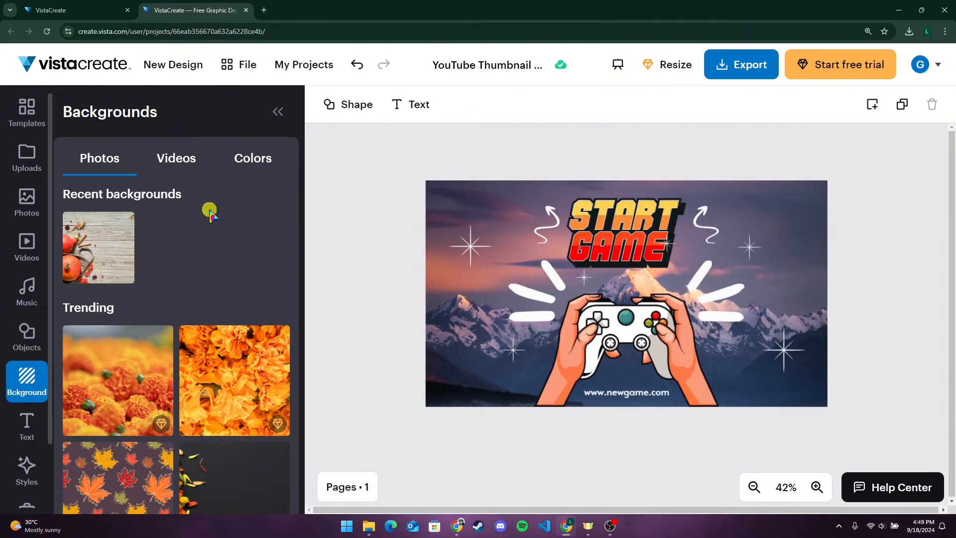
left_click(237, 158)
Recolor the orange-red fill in the START GAME title to light pink FFD0C6
left_click(608, 241)
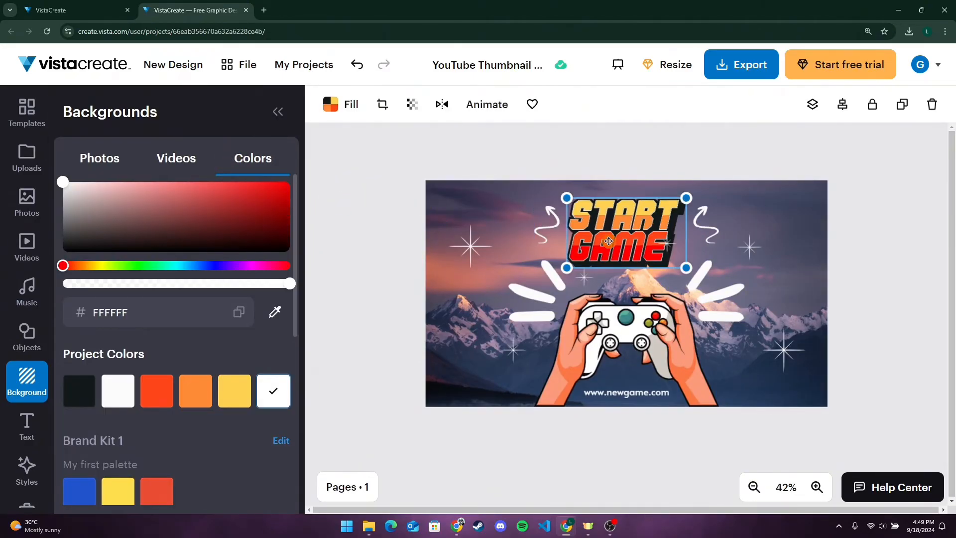
left_click(348, 105)
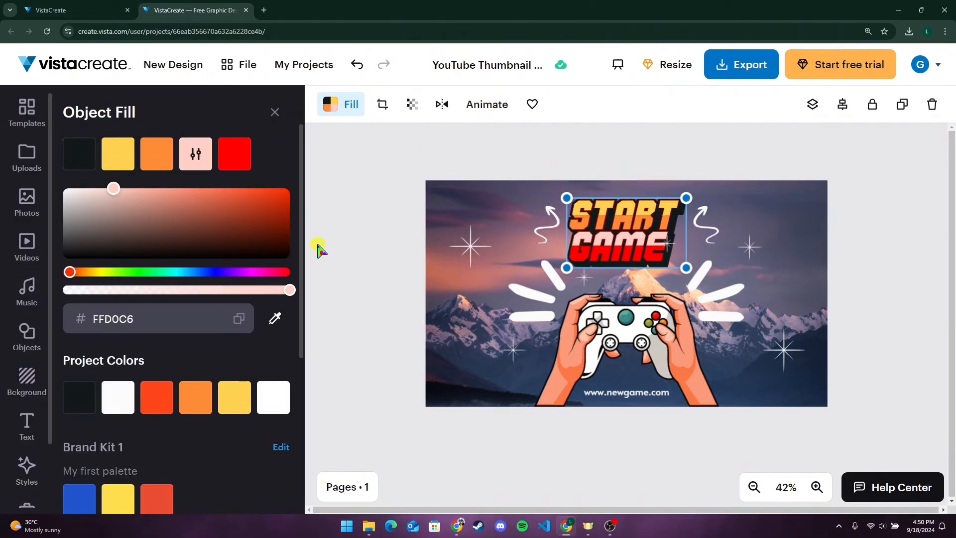
left_click(333, 256)
left_click_drag(622, 243, 620, 242)
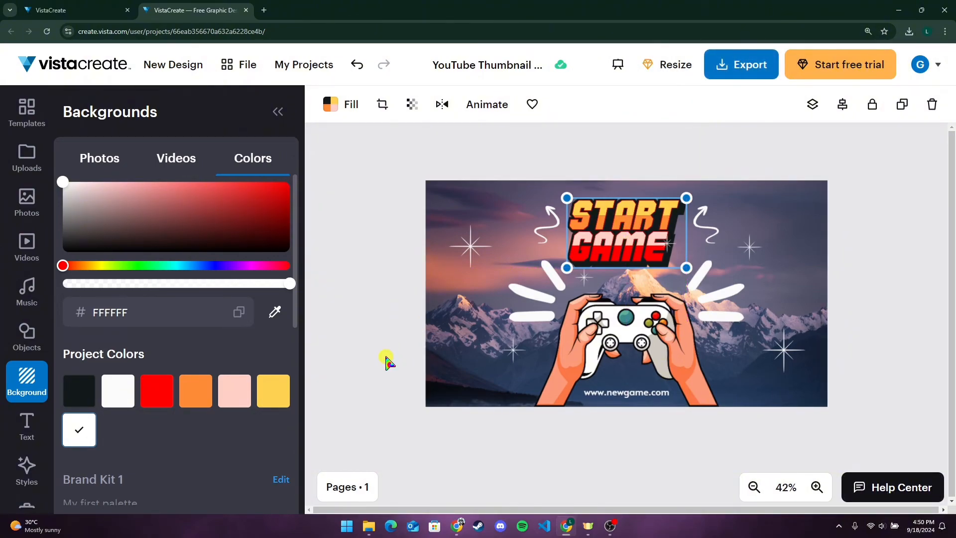
left_click(278, 111)
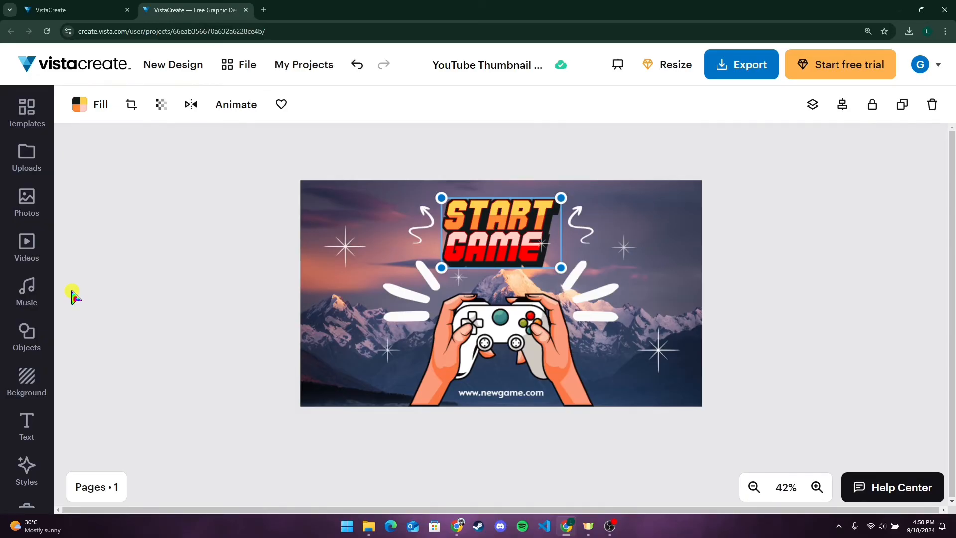
Open the thumbnail's download settings, examine the available file formats, and close them without downloading
left_click(737, 65)
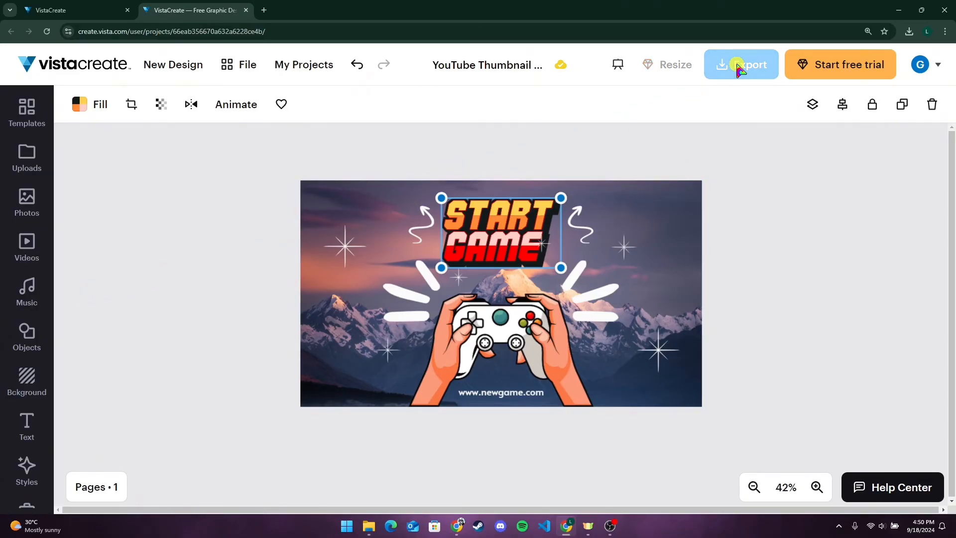
left_click(733, 312)
left_click(754, 306)
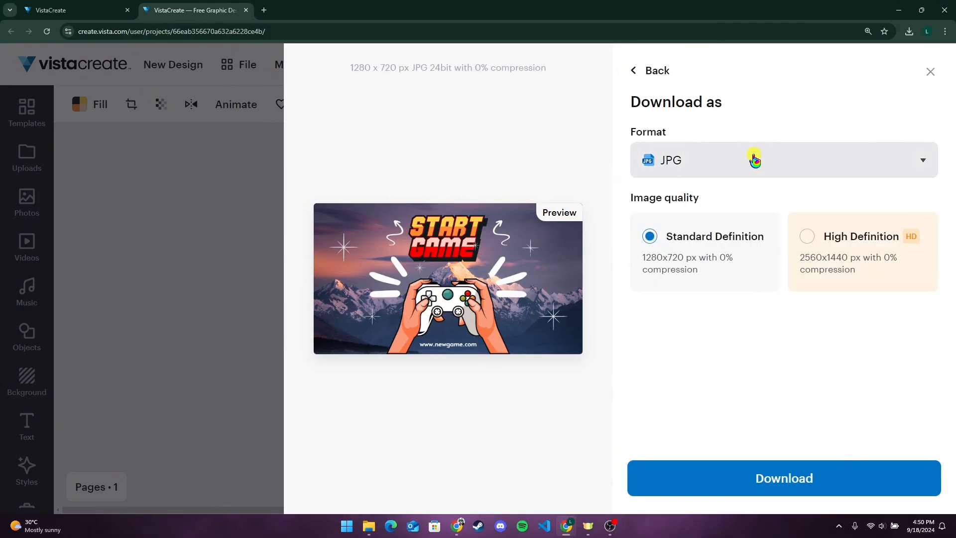
left_click(706, 160)
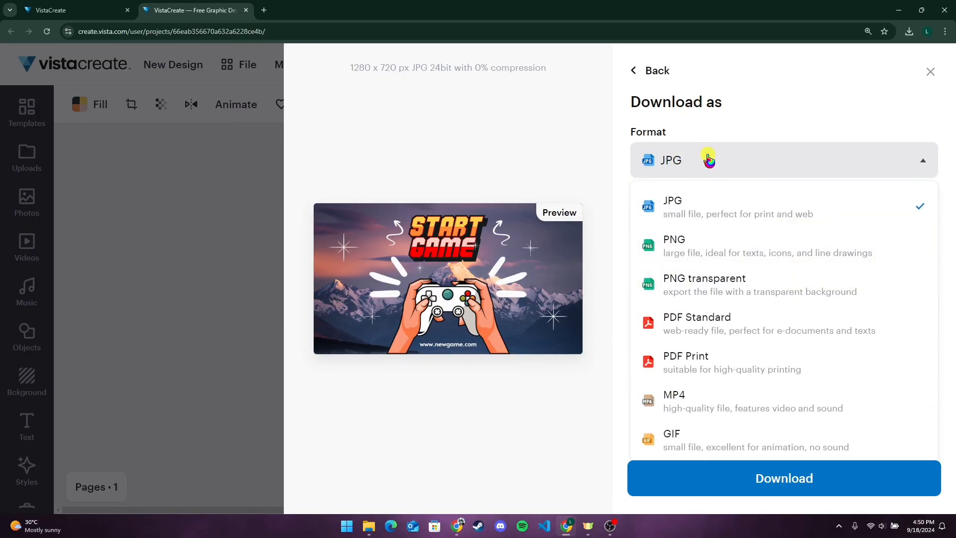
left_click(707, 159)
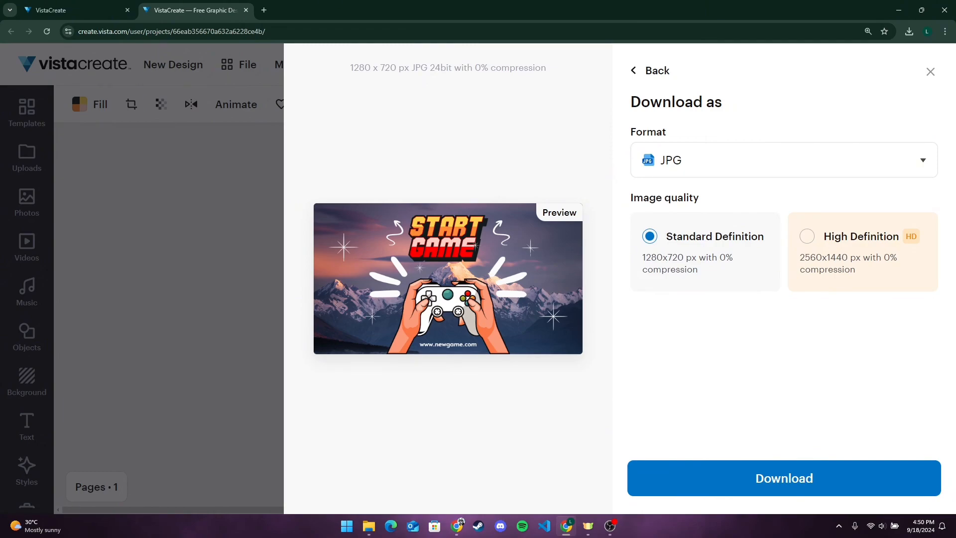
left_click(930, 72)
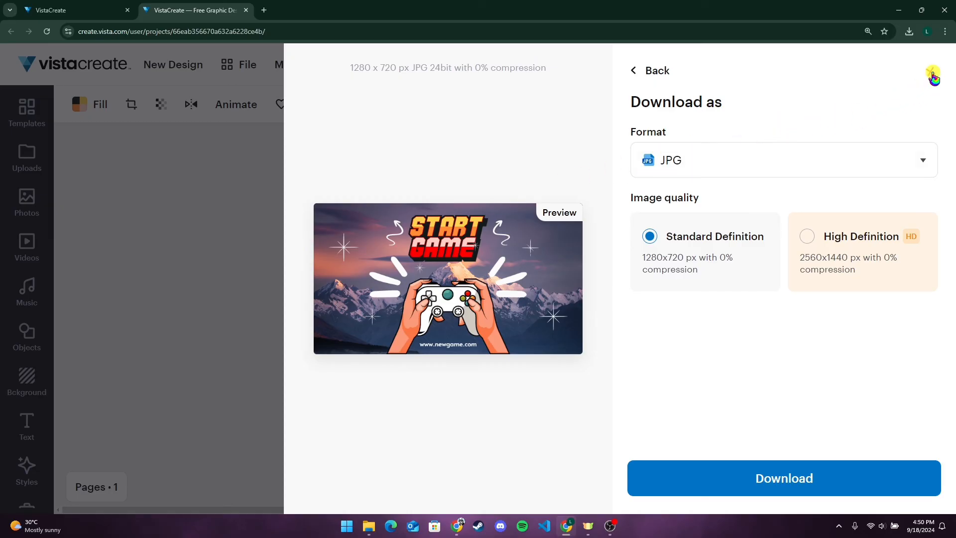